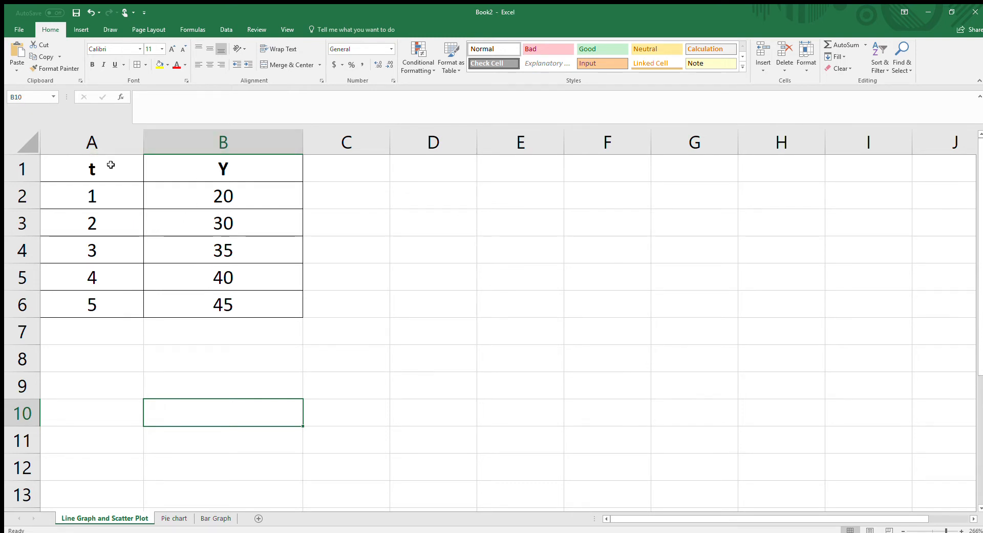
Insert a scatter chart with smooth lines and markers from the t and Y data in A1:B6
left_click_drag(104, 163, 208, 298)
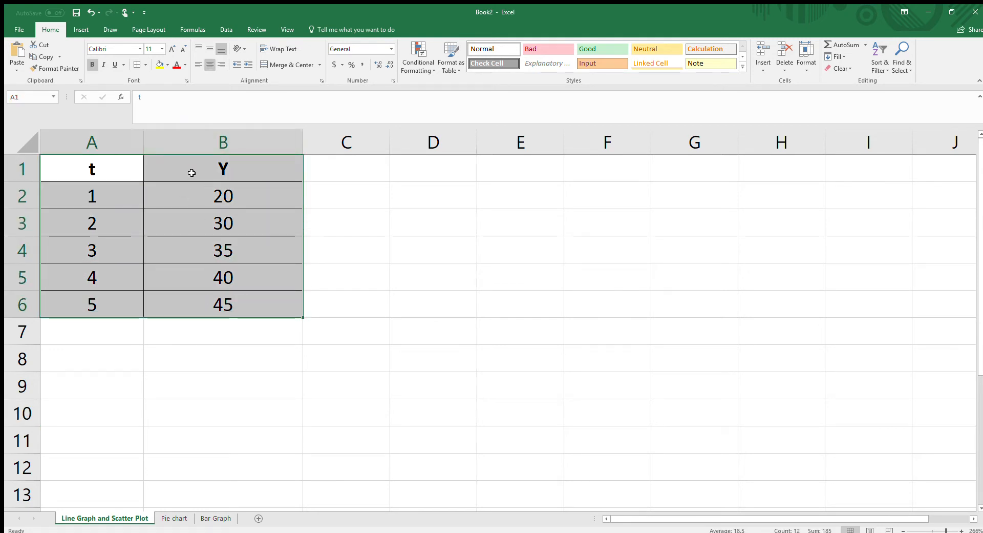
left_click(82, 29)
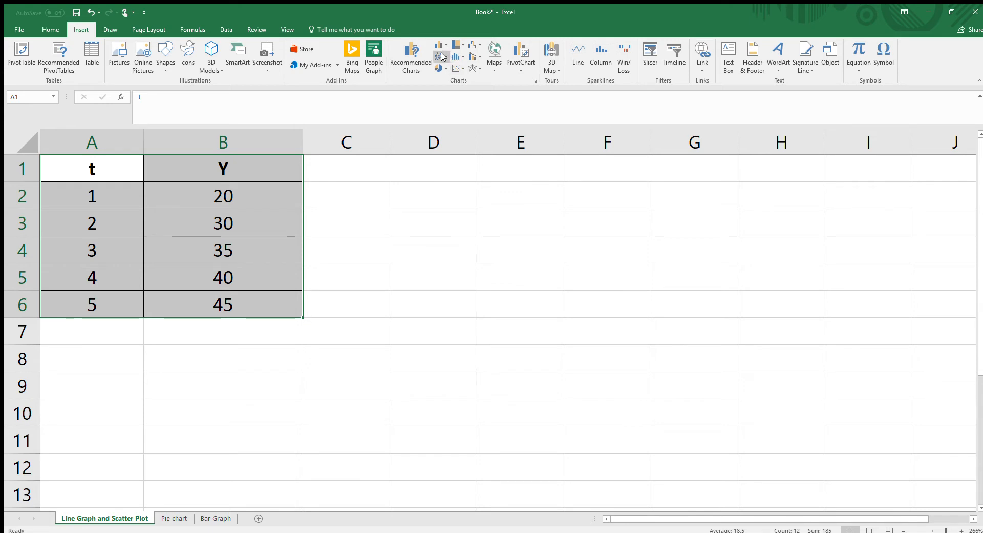
left_click(463, 68)
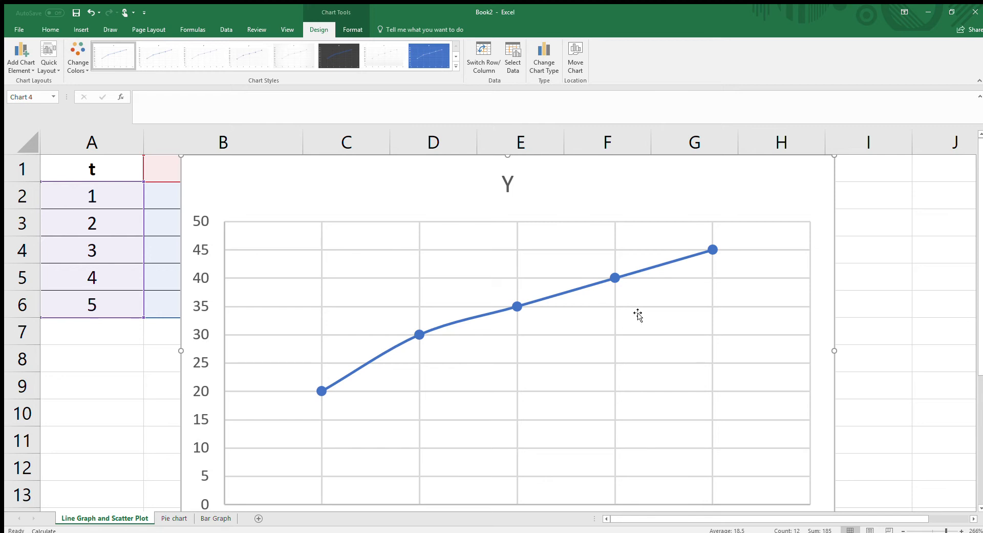
Shrink the chart and move it beside the data table so that columns A and B are uncovered
scroll(826, 266, "down", 1)
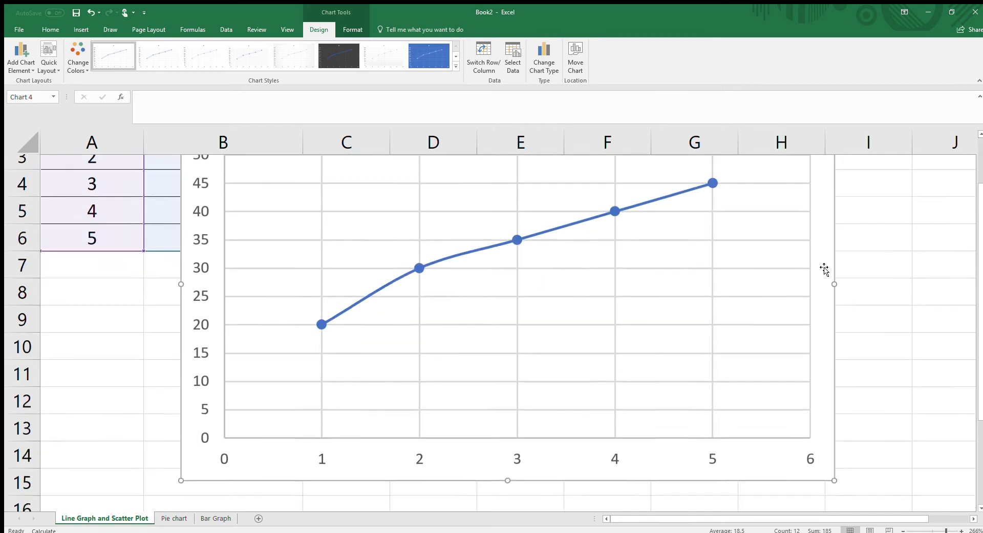
left_click_drag(835, 465, 720, 342)
scroll(777, 341, "up", 1)
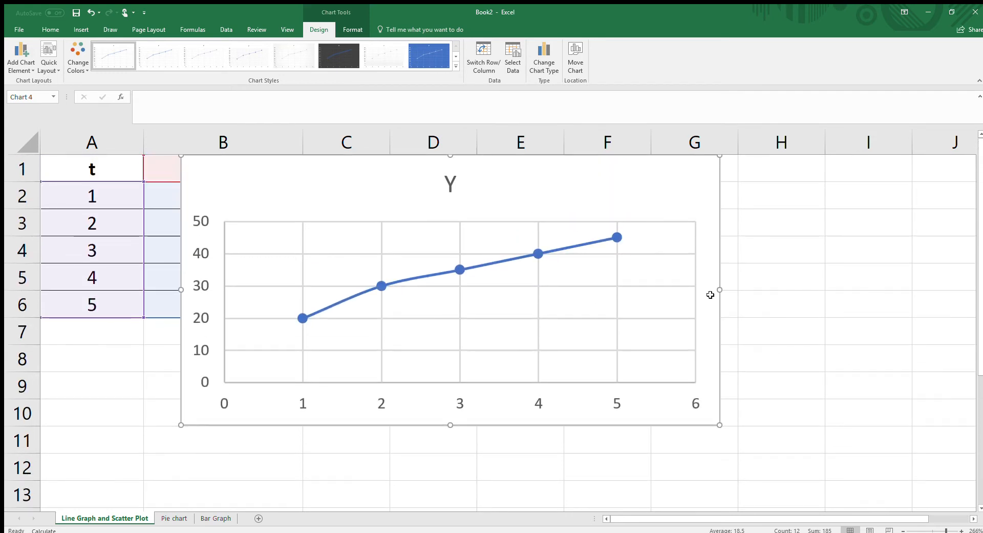
left_click_drag(474, 176, 606, 184)
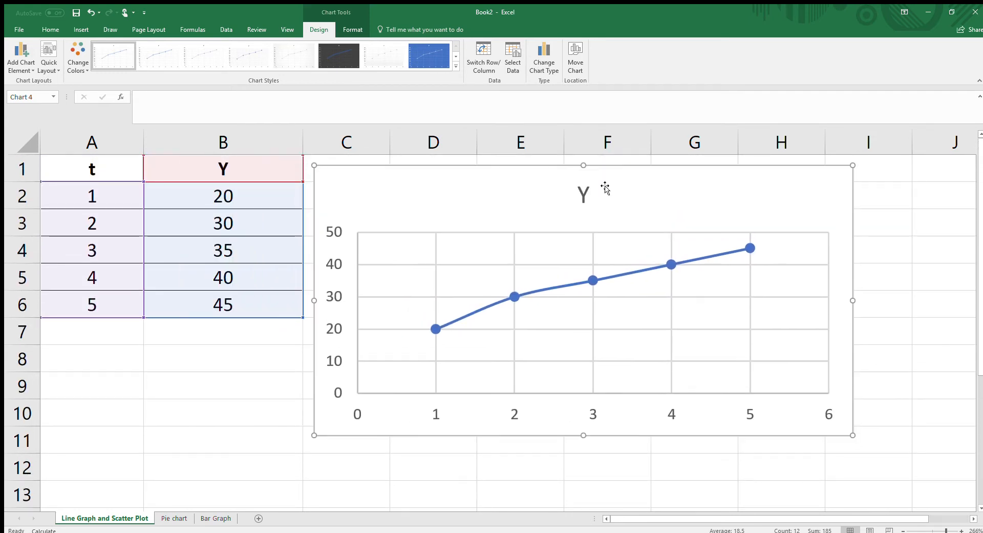
Apply a quick layout to the chart with axis titles, a legend, minor gridlines and a linear trendline
left_click(512, 296)
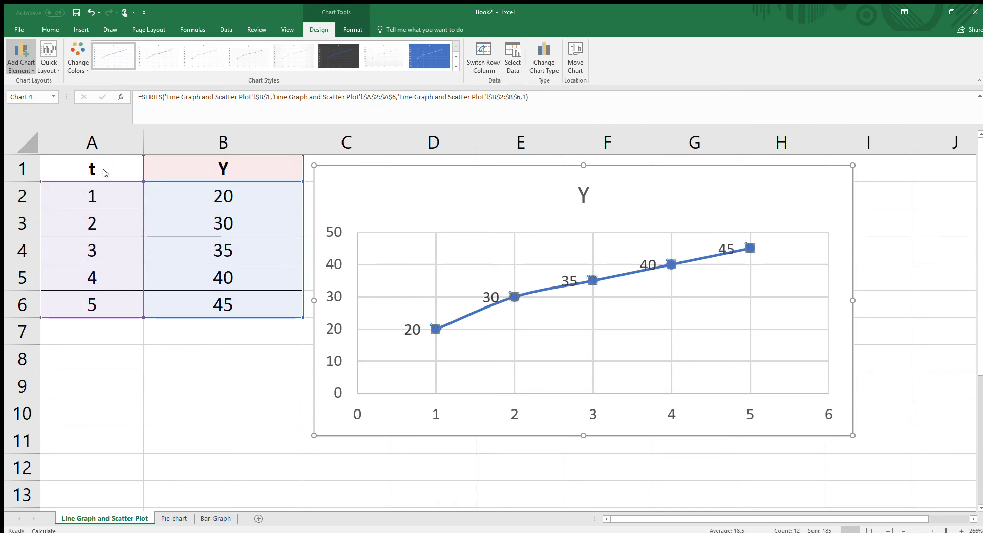
left_click(105, 173)
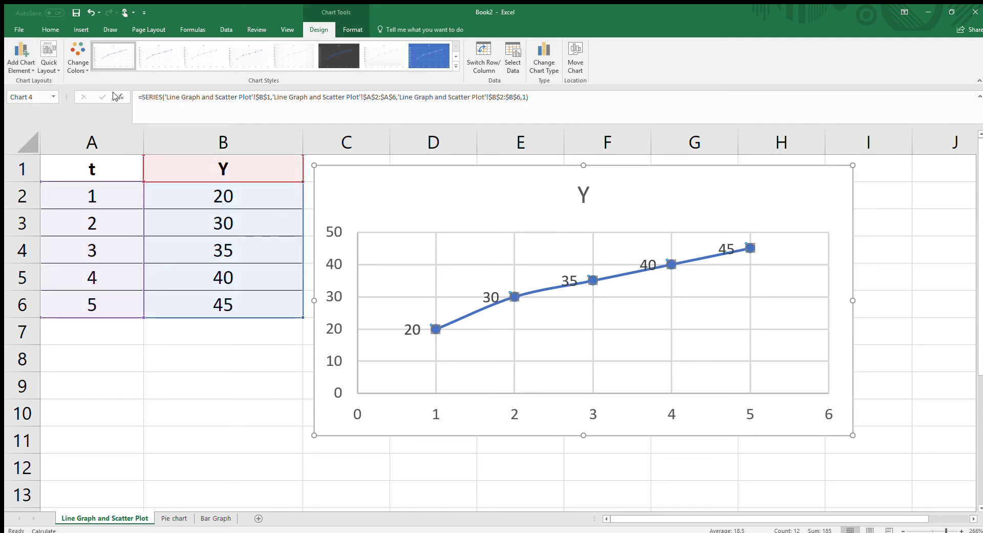
left_click(51, 69)
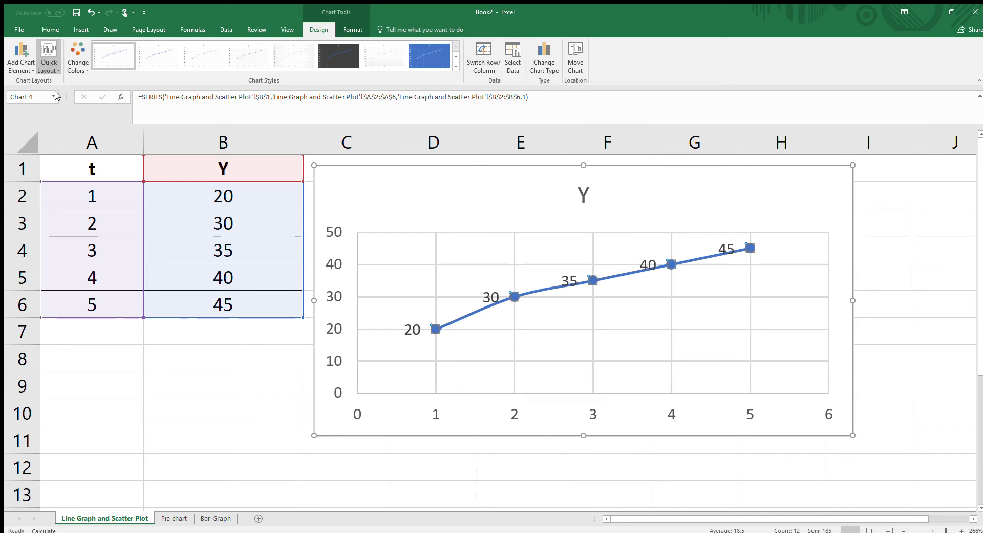
left_click(77, 108)
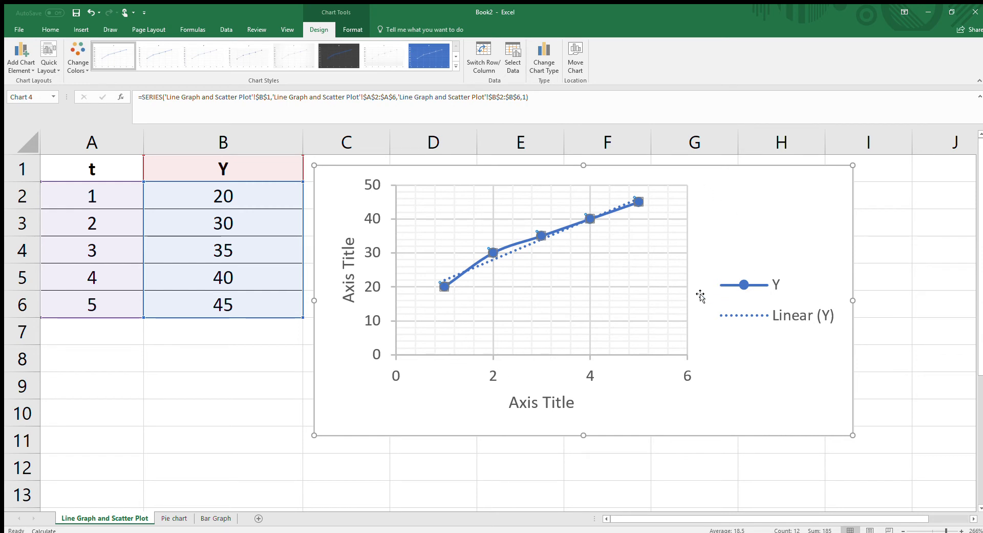
key("Escape")
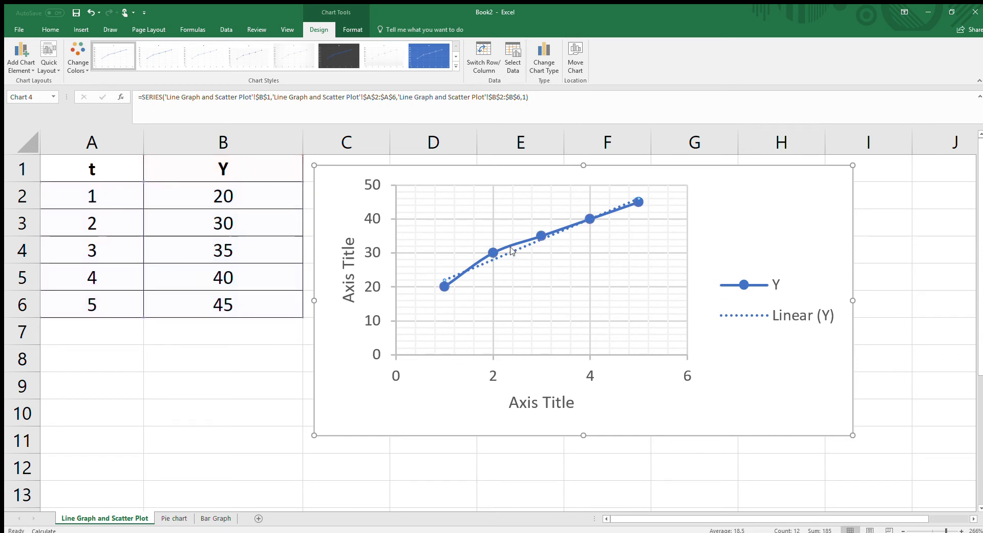
Rename the chart's horizontal axis title as "Time Period"
left_click(538, 400)
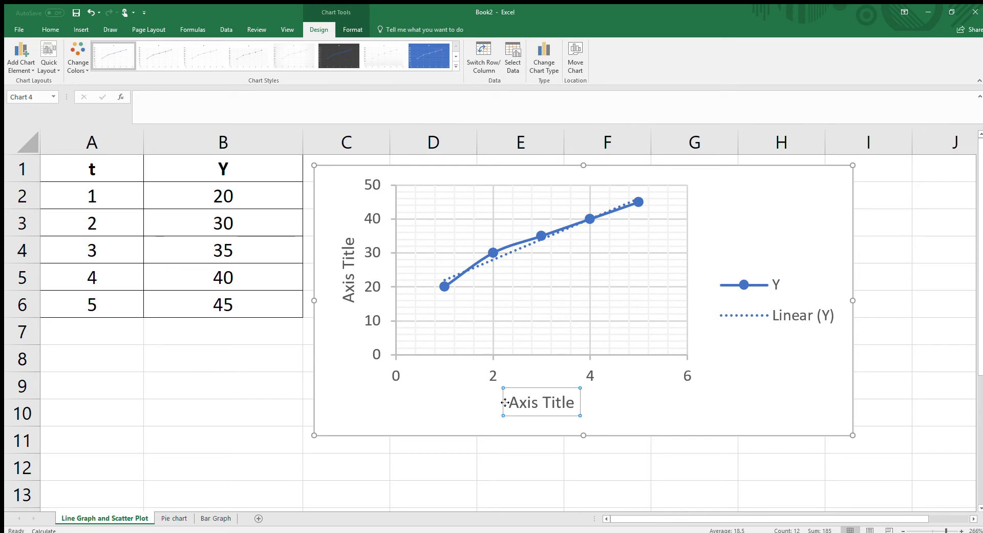
left_click_drag(512, 405, 570, 404)
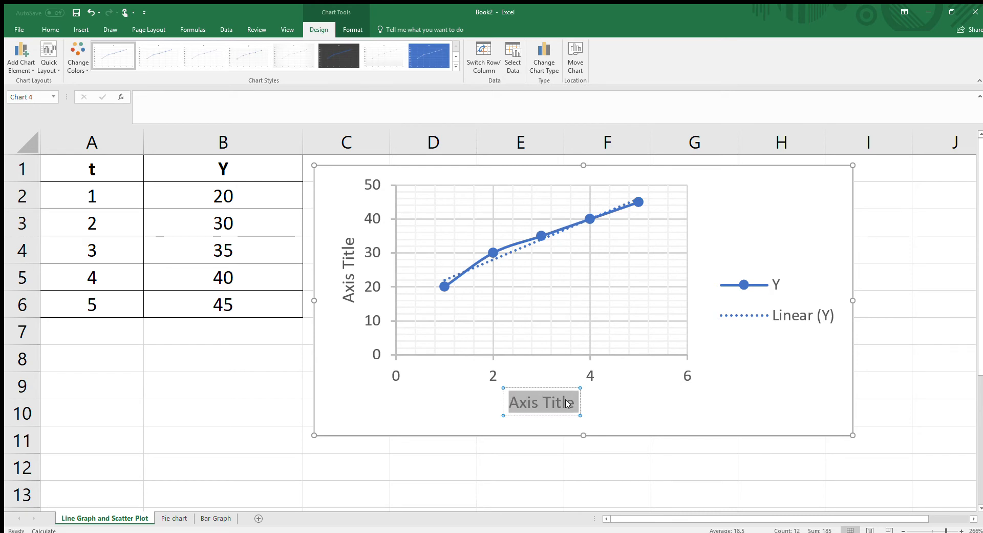
type("Time Perio")
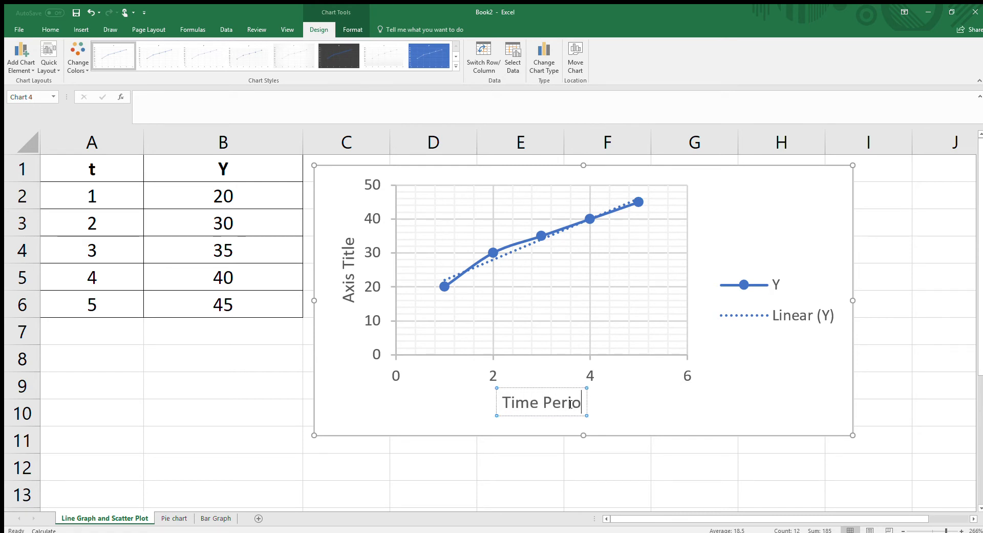
type("d")
Replace the chart's vertical axis title with "Value of Y"
left_click(348, 288)
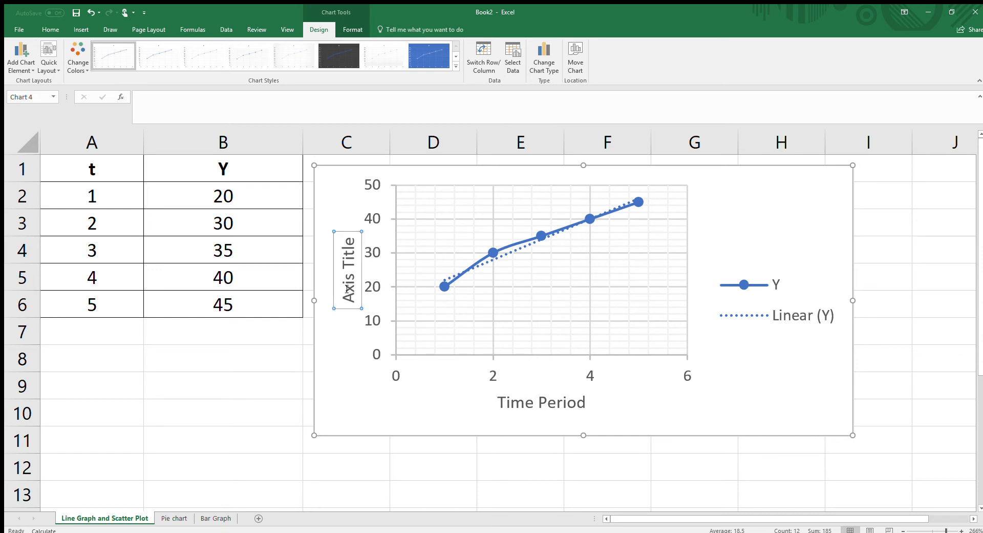
double_click(347, 288)
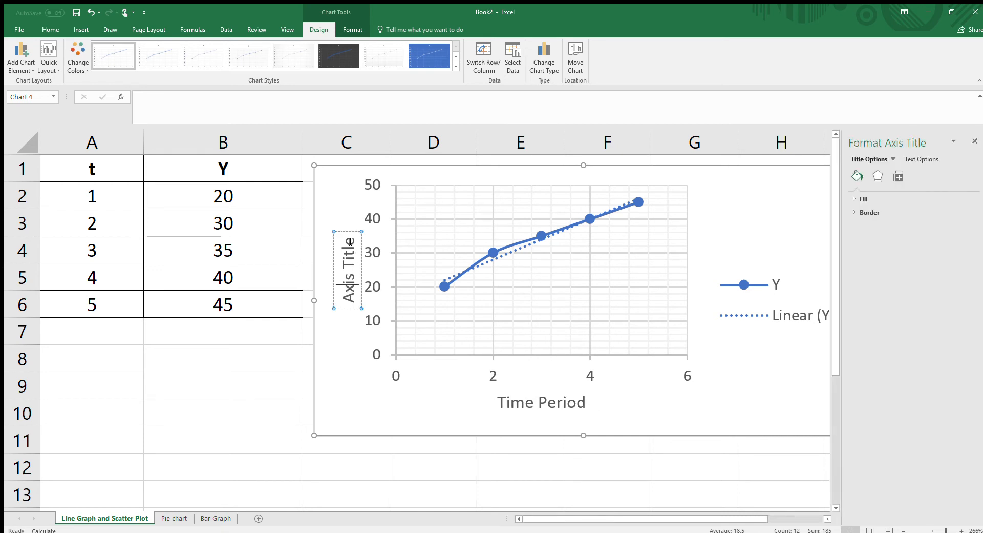
left_click(351, 241)
key("BackSpace")
key("BackSpace")
key("BackSpace")
key("BackSpace")
key("BackSpace")
key("BackSpace")
key("BackSpace")
key("BackSpace")
key("BackSpace")
key("BackSpace")
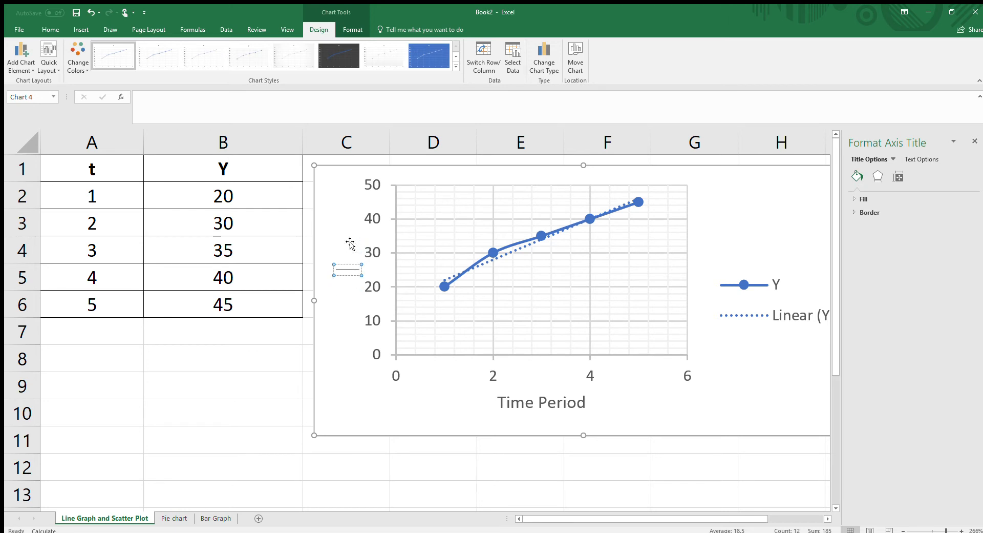
type("Value of Y")
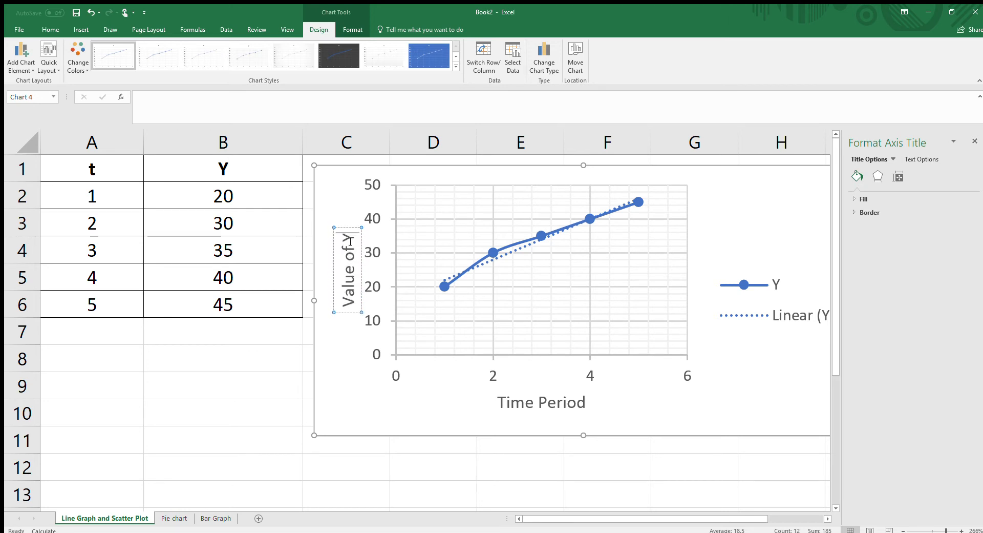
left_click(662, 410)
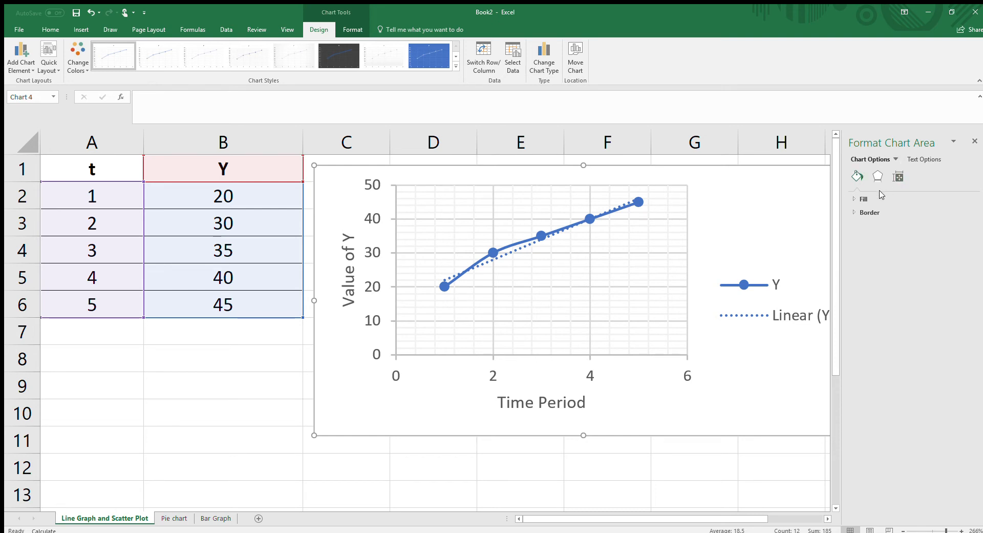
Change the line colour of the Y data series to orange
left_click(910, 159)
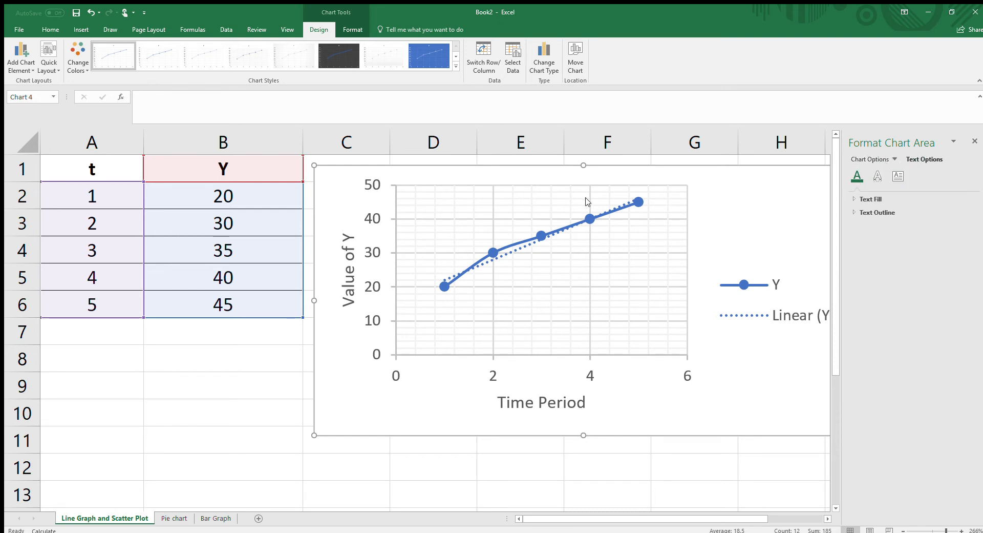
left_click(518, 244)
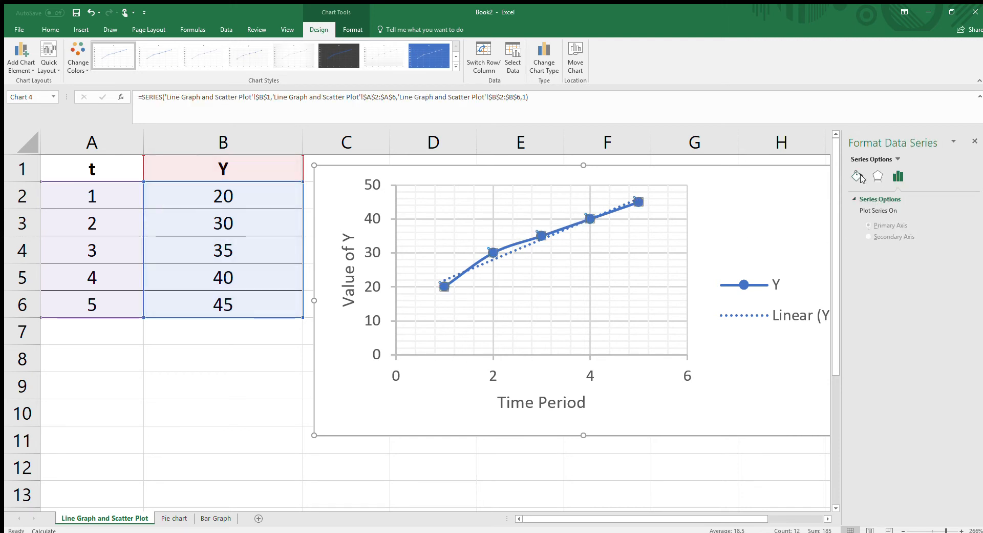
left_click(859, 177)
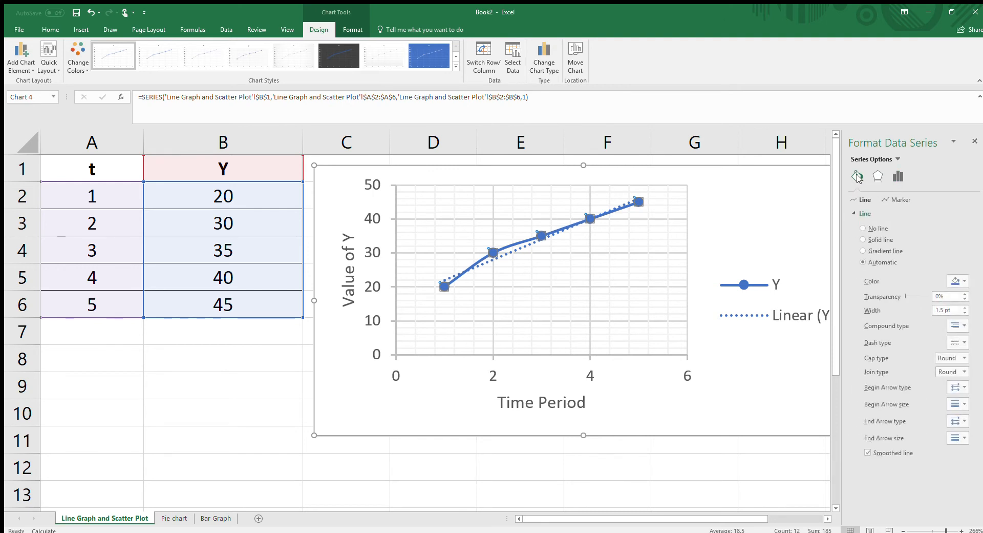
left_click(965, 284)
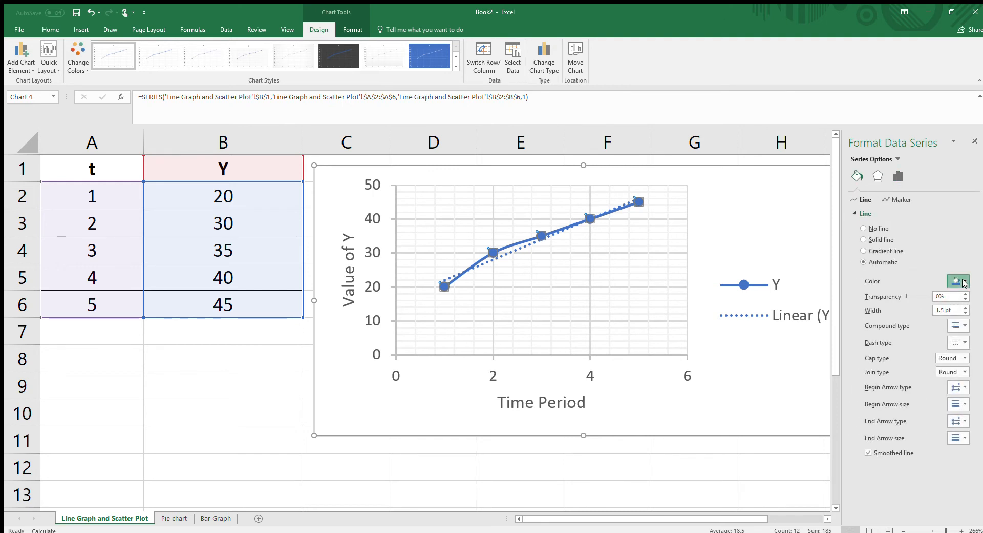
left_click(944, 305)
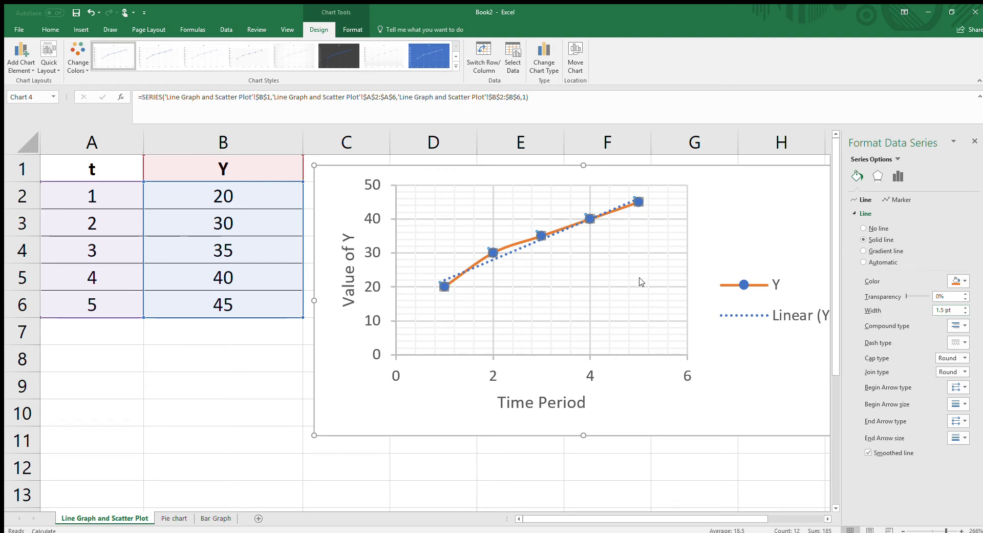
Change the colour of the linear trendline to black
left_click(888, 199)
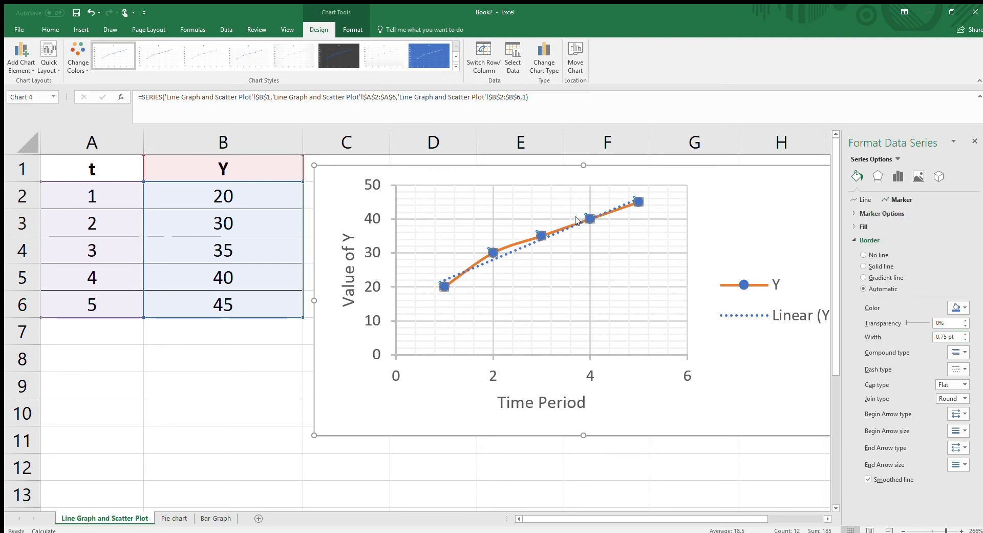
left_click(588, 218)
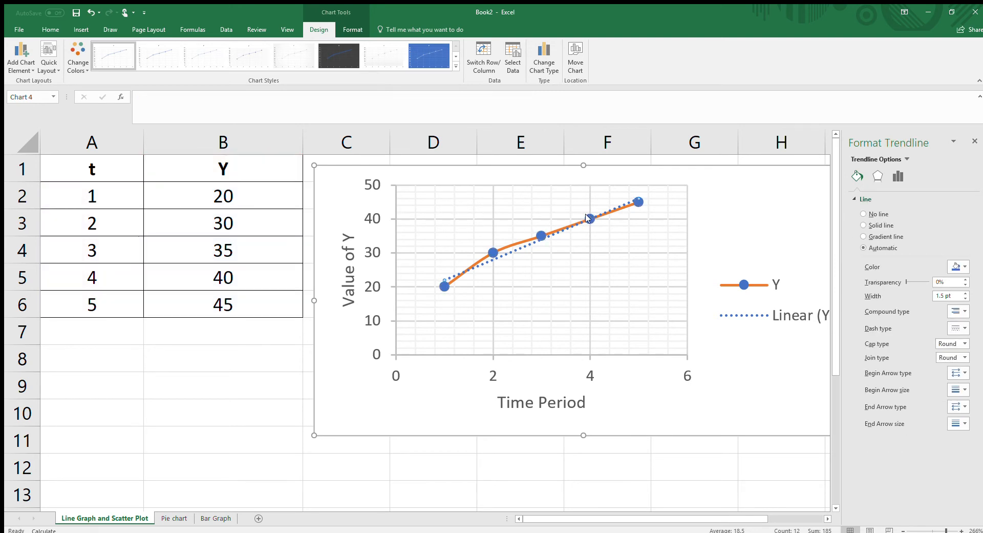
left_click(965, 269)
left_click(910, 290)
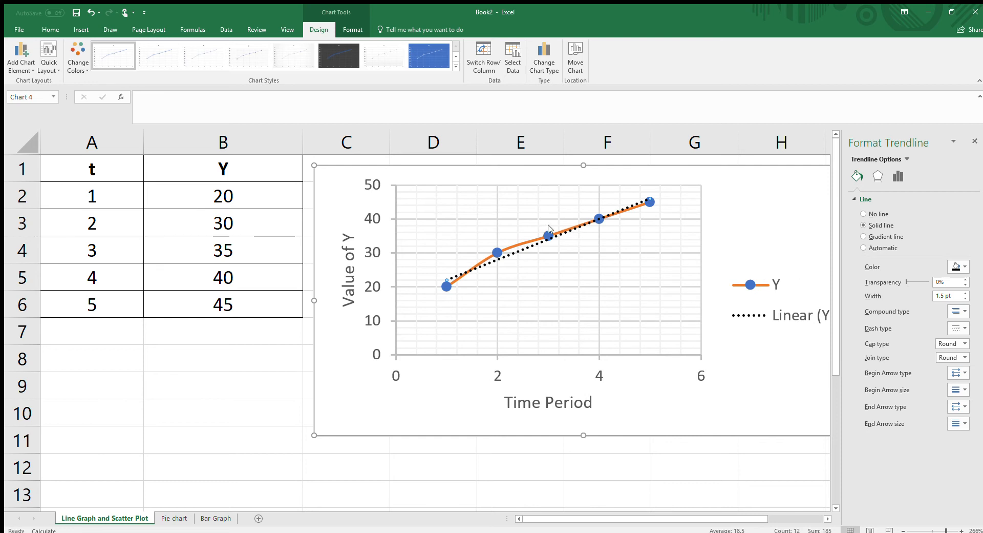
Give only the data point marker at time period 3 a purple border and a purple fill
left_click(545, 232)
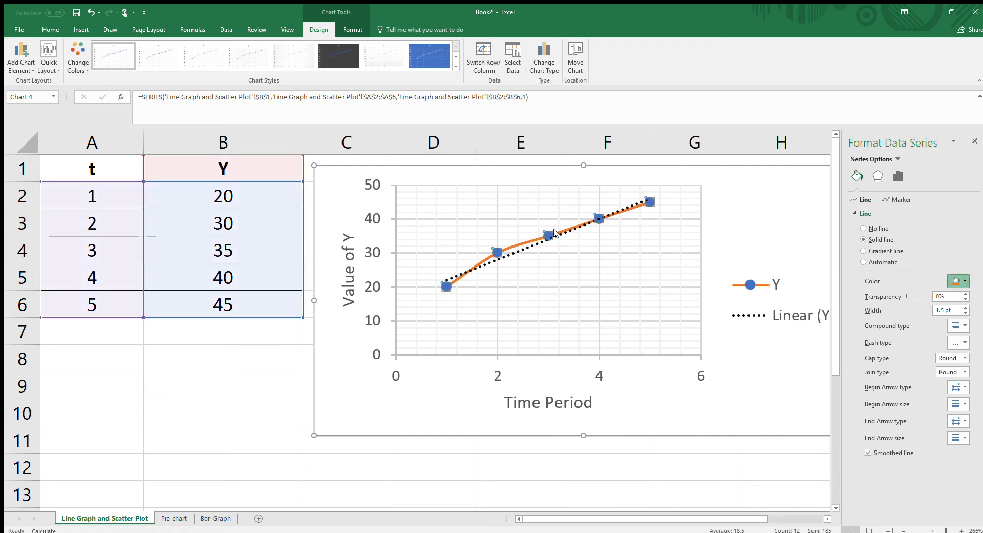
left_click(547, 233)
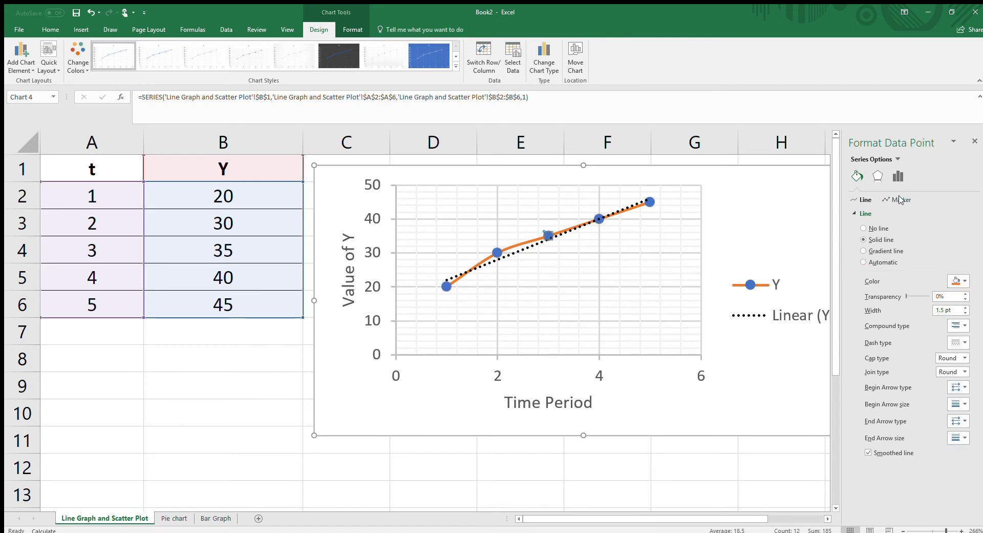
left_click(901, 200)
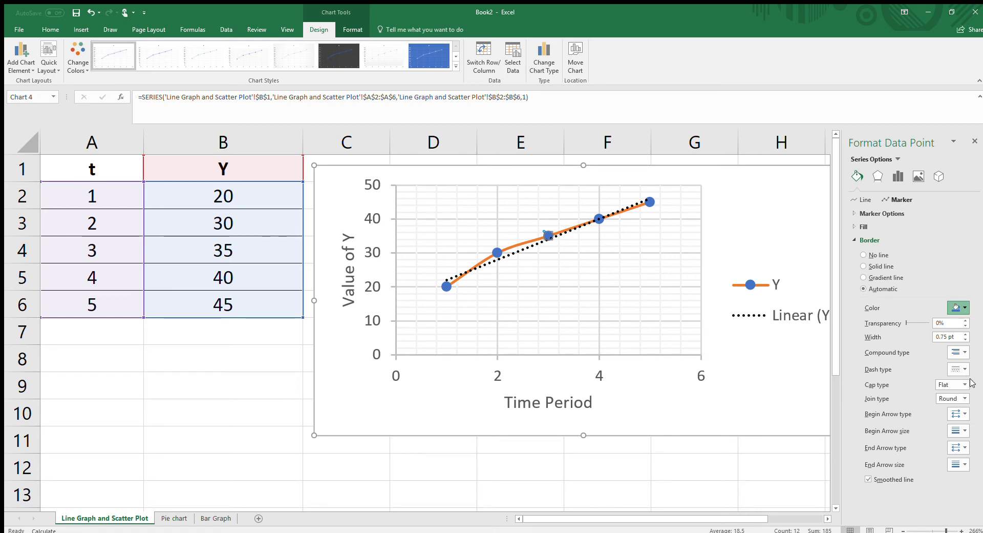
left_click(976, 386)
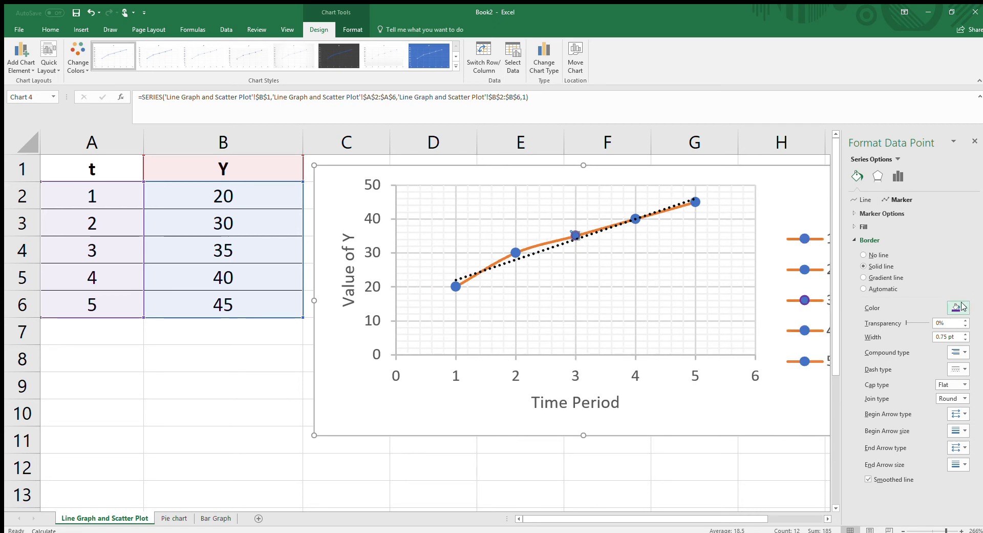
left_click(863, 227)
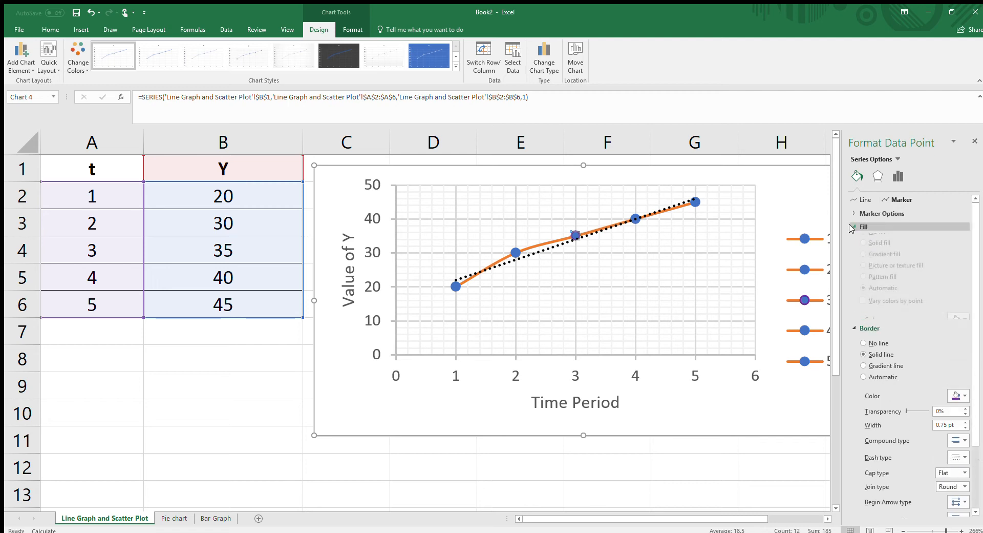
left_click(957, 329)
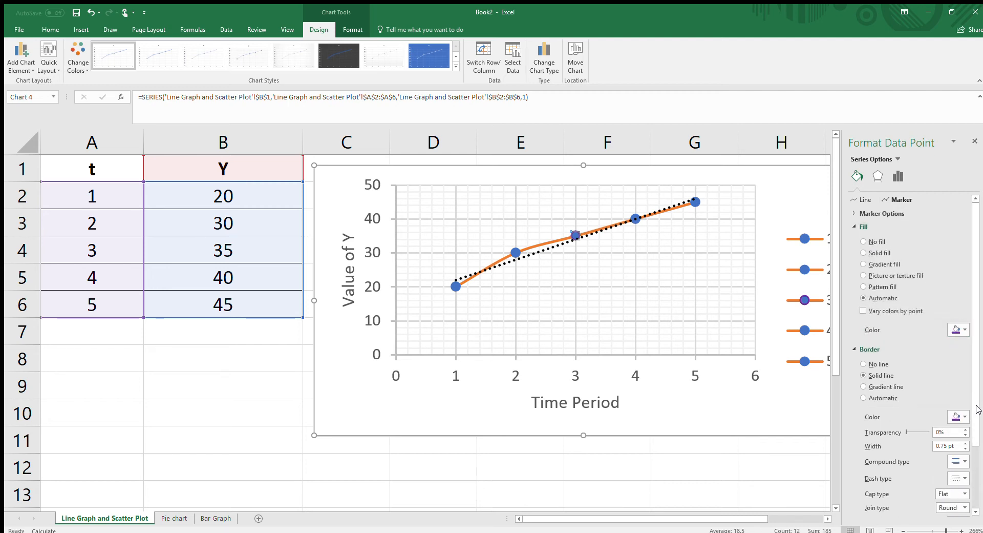
left_click(631, 290)
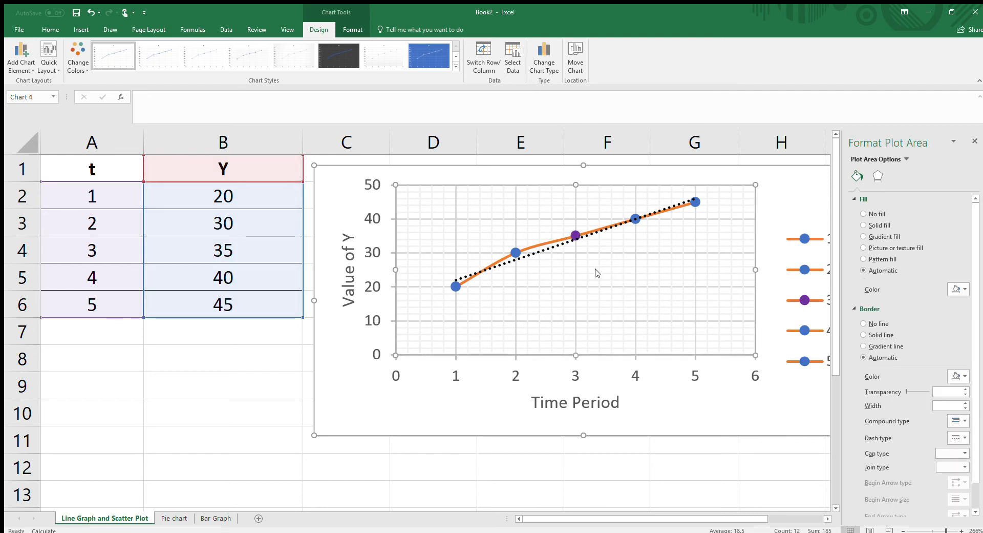
left_click(815, 518)
left_click_drag(735, 517, 612, 513)
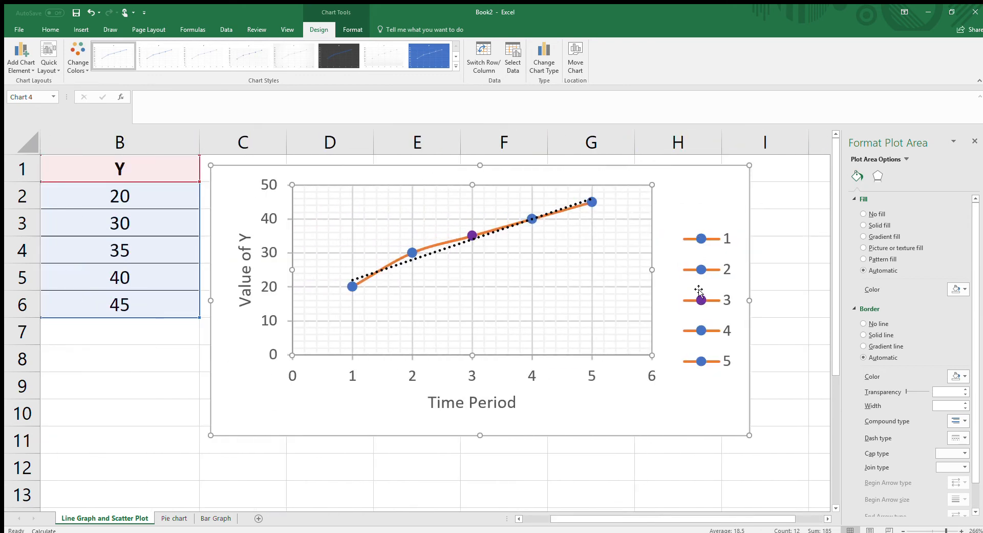
Delete the legend from the scatter chart of Y
left_click(708, 348)
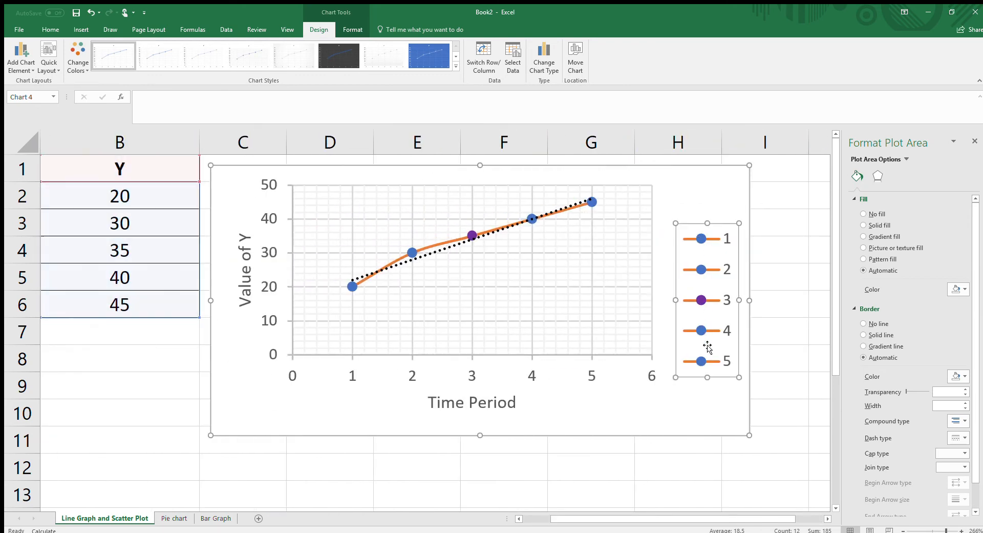
key("Delete")
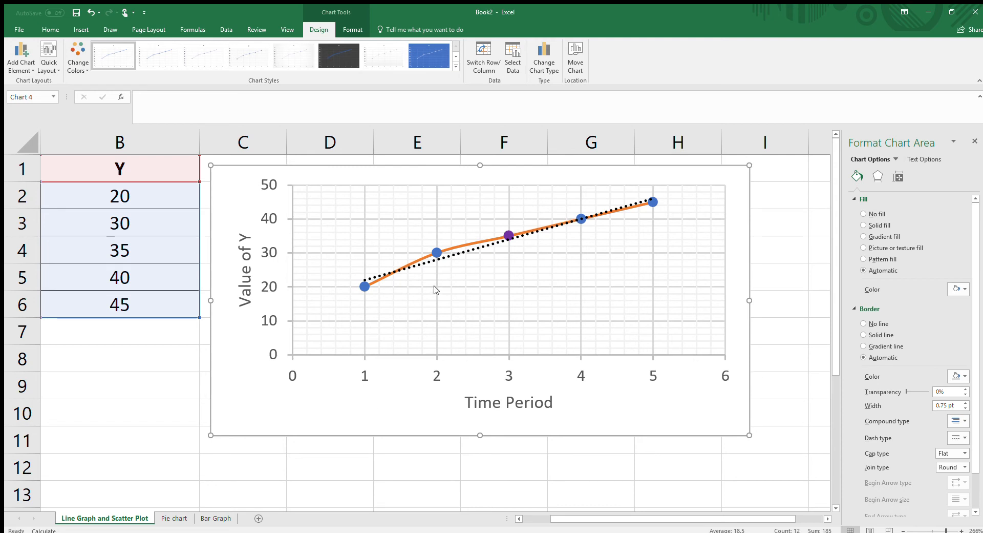
On the Pie chart sheet, insert a pie chart of De Anza College's full-time and part-time numbers in A2:B4
left_click(169, 518)
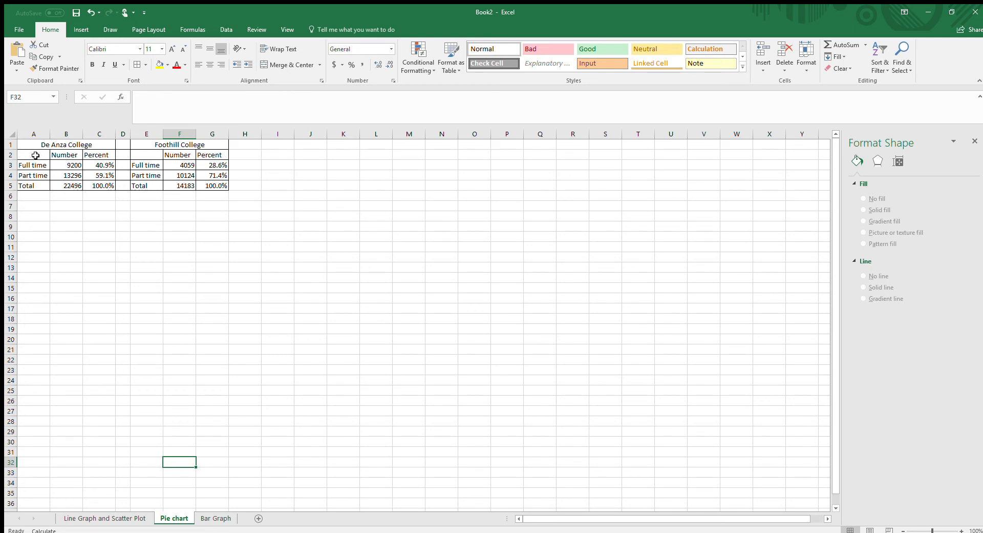
left_click_drag(37, 155, 61, 175)
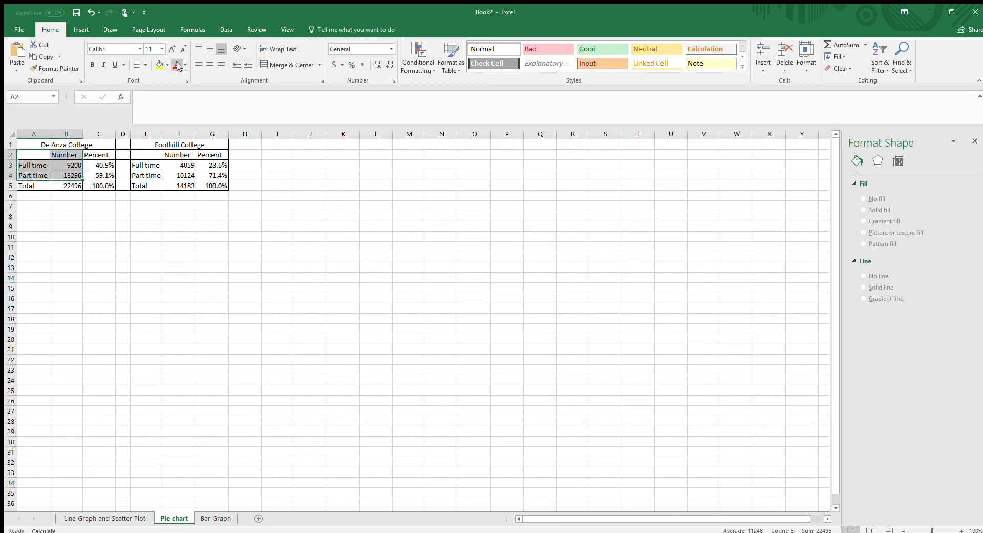
left_click(80, 30)
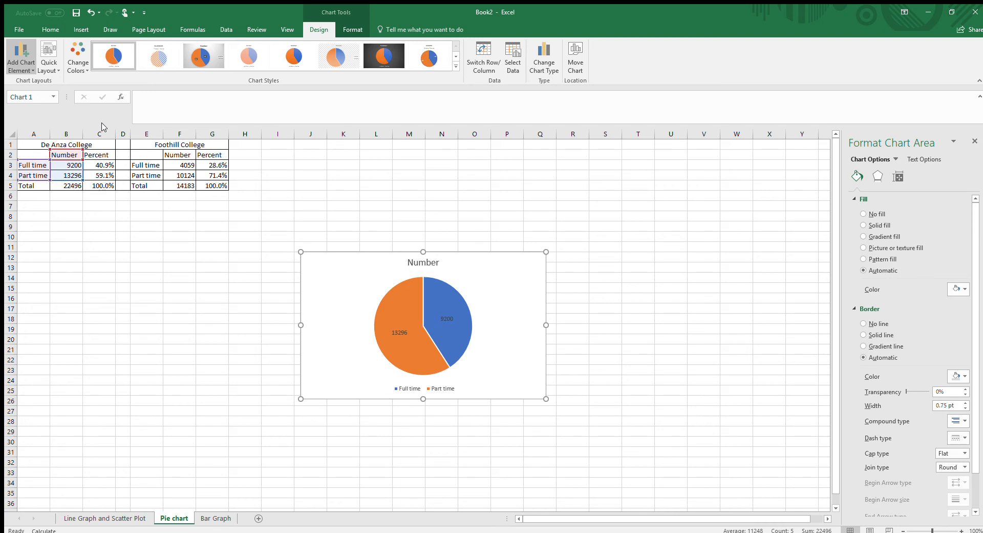
Add data labels to the Number pie chart and move the chart below the De Anza College table
left_click(114, 233)
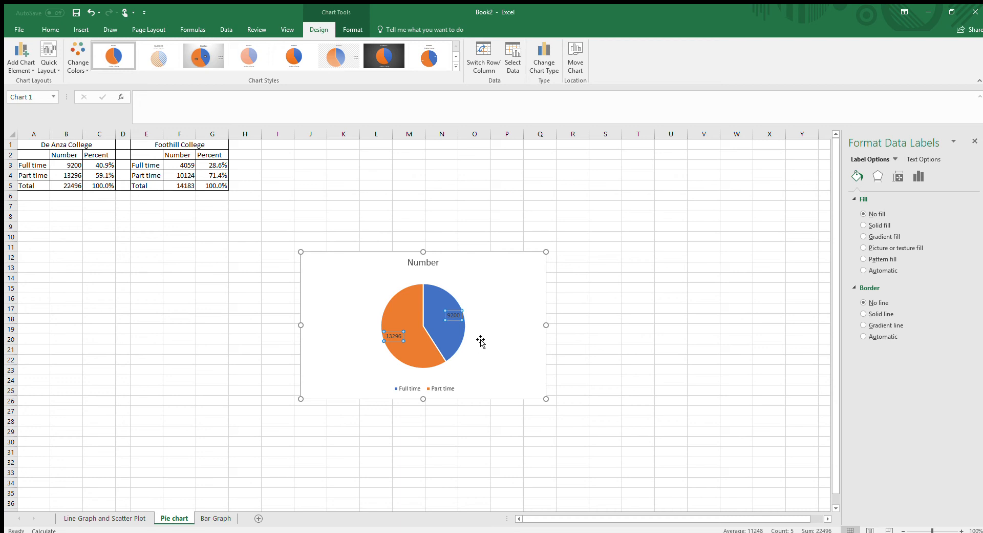
left_click_drag(481, 267, 197, 255)
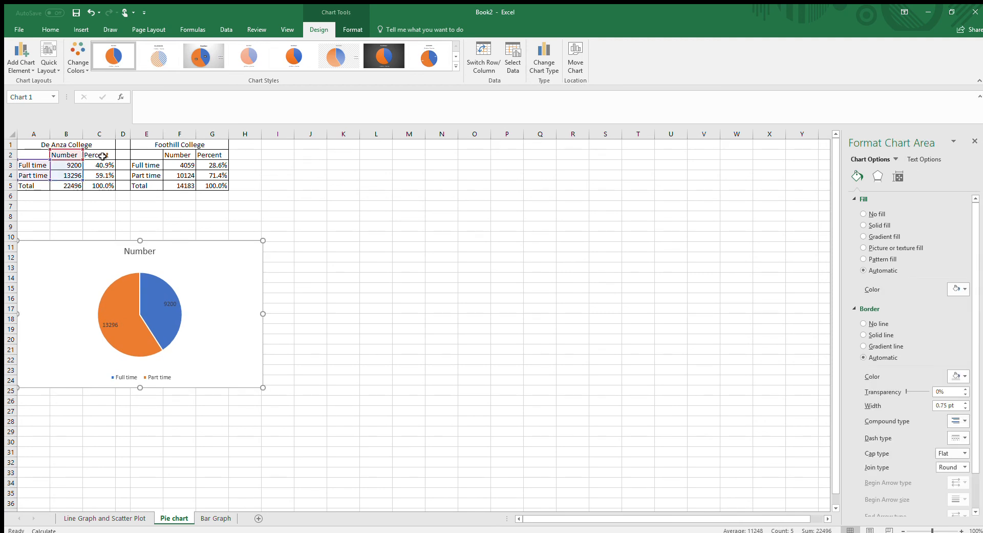
left_click(328, 222)
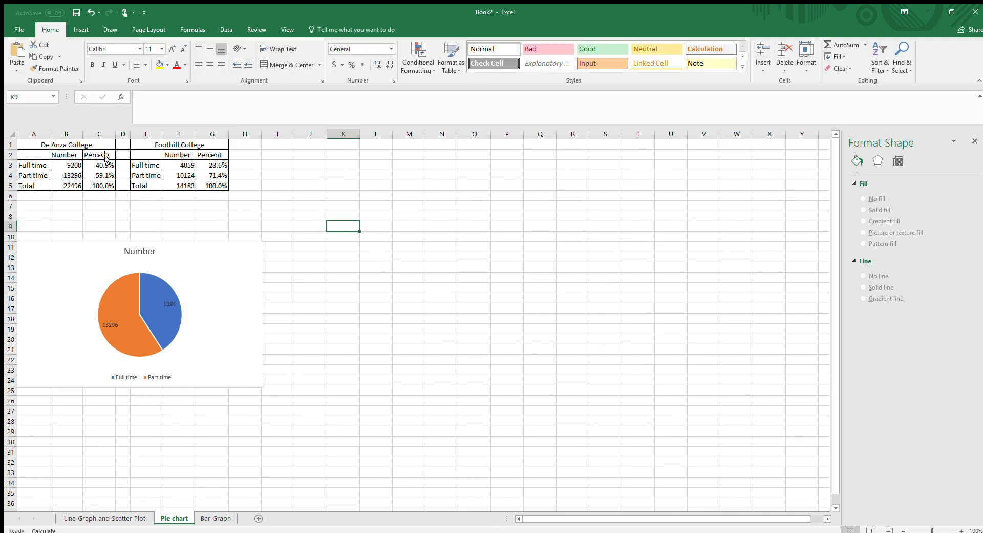
Insert a second pie chart from De Anza College's Percent column, C2:C4, and show its data labels
left_click_drag(100, 155, 103, 175)
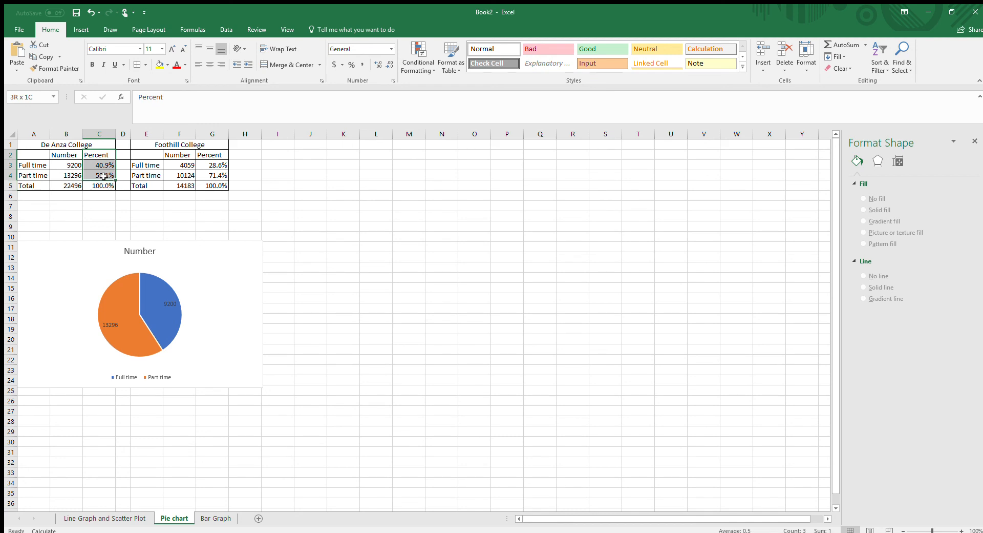
left_click(85, 29)
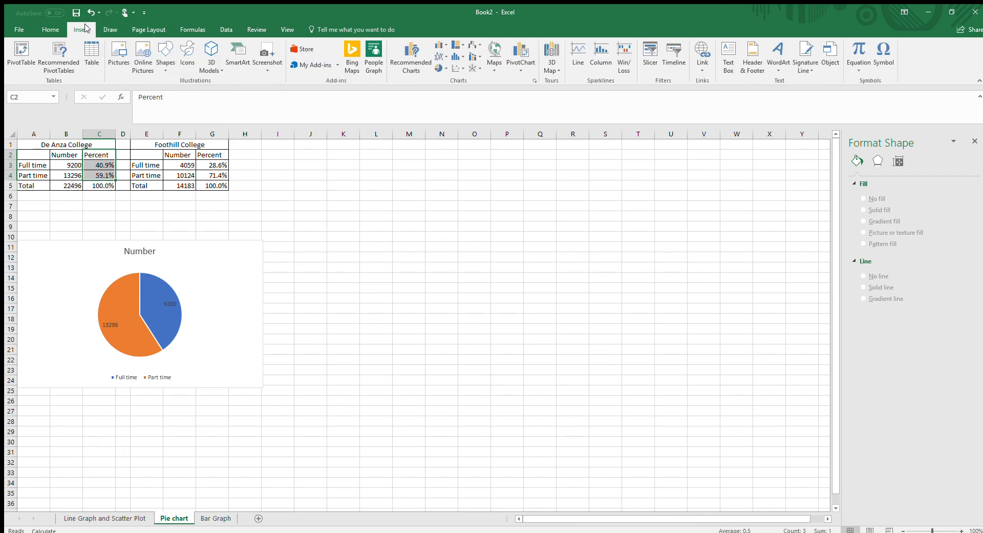
left_click(442, 68)
left_click(449, 102)
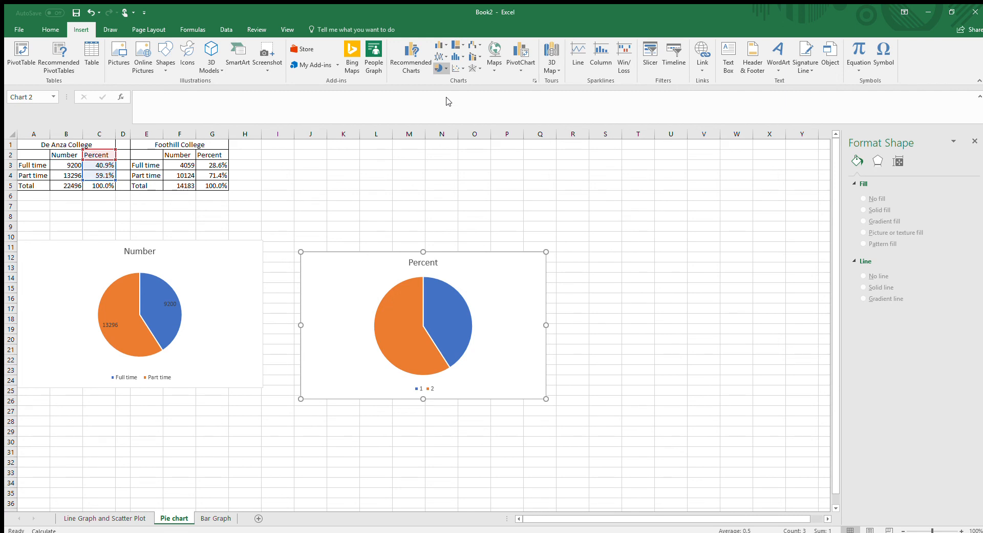
left_click(418, 388)
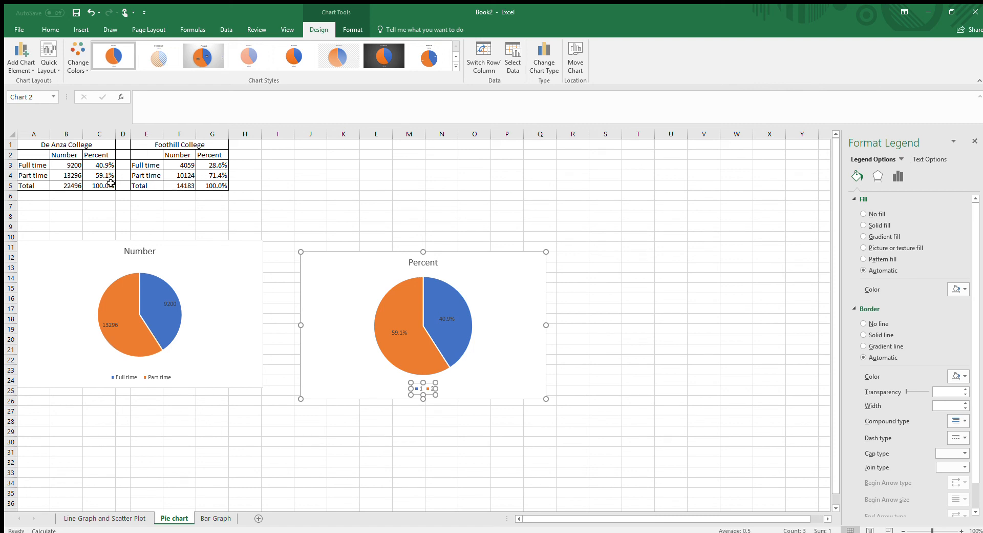
On the Bar Graph sheet, insert a Pareto chart of the category percentages in A1:B4, excluding the Total and All students rows
left_click(222, 517)
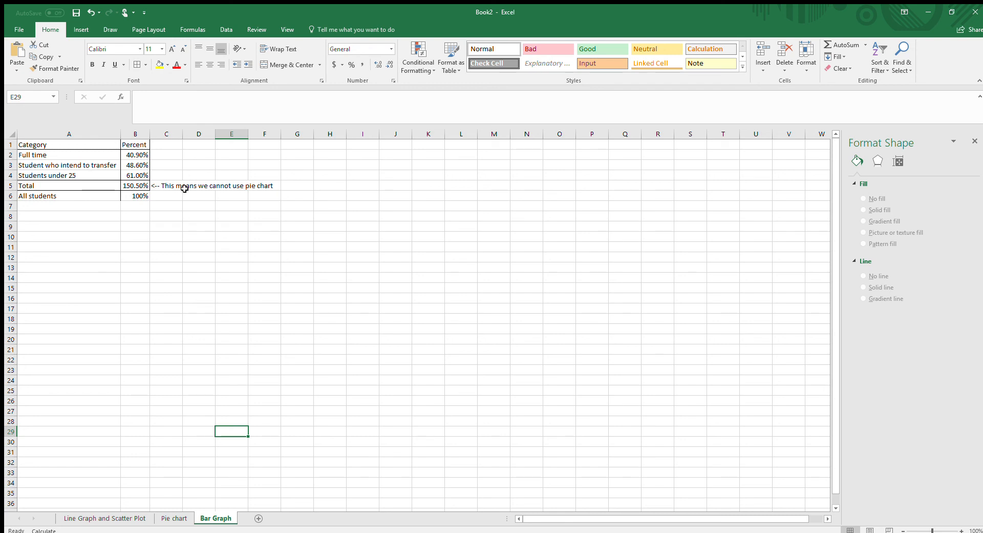
left_click(137, 186)
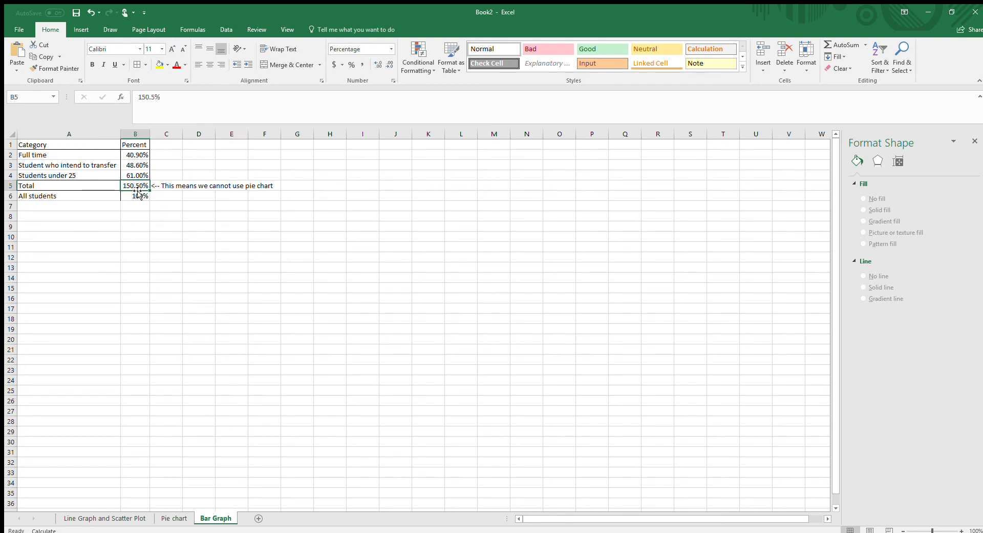
left_click(70, 155)
left_click_drag(70, 144, 126, 174)
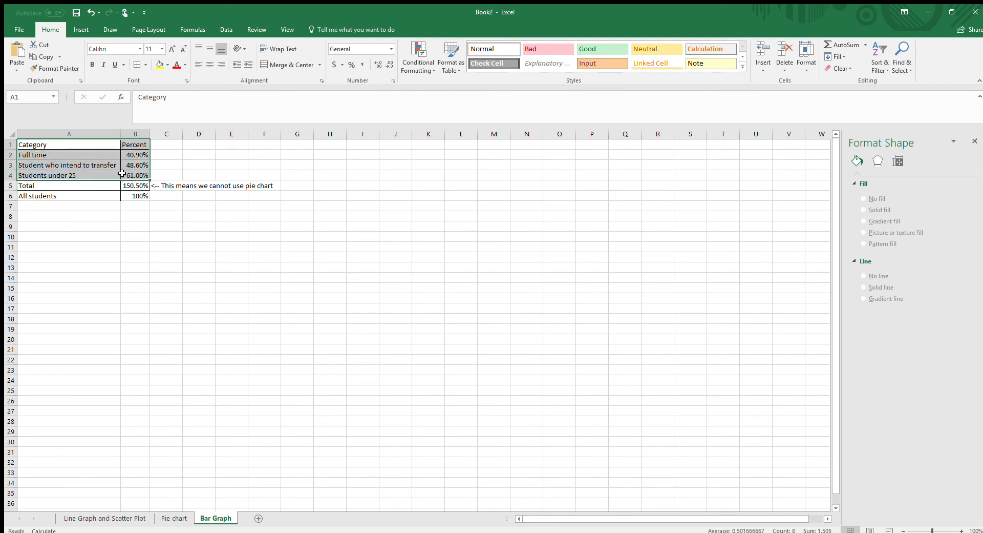
left_click(81, 29)
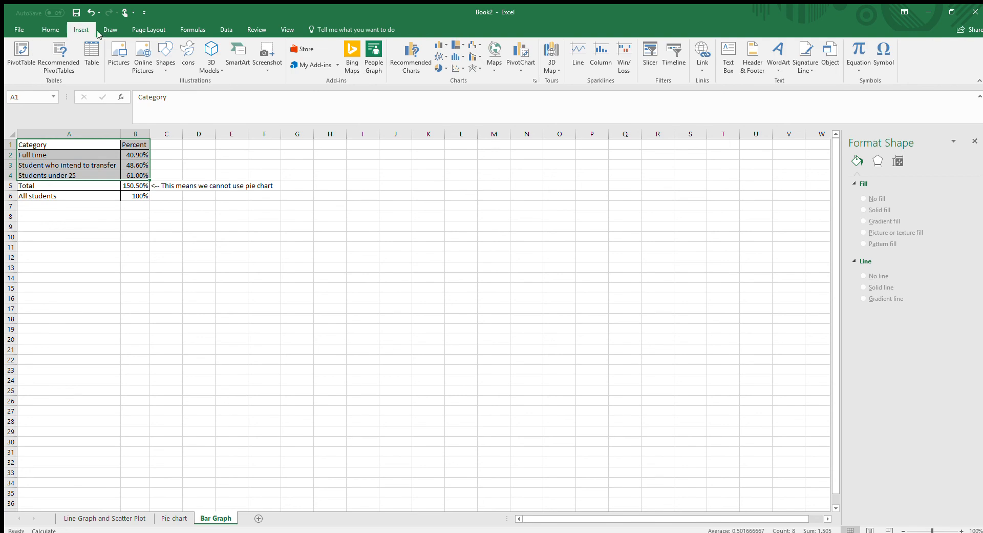
left_click(458, 56)
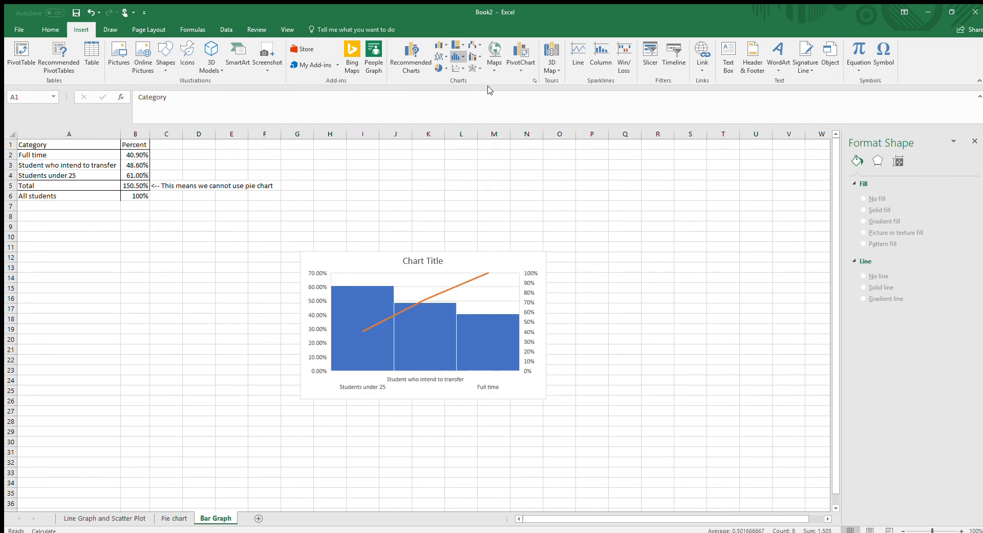
left_click(490, 90)
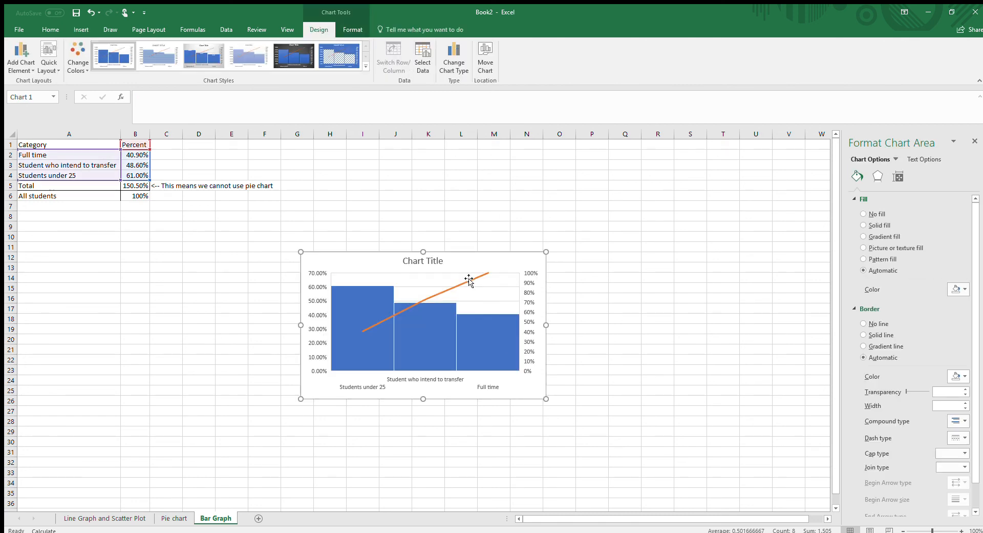
Hide the cumulative Pareto line by setting it to No line
left_click(467, 278)
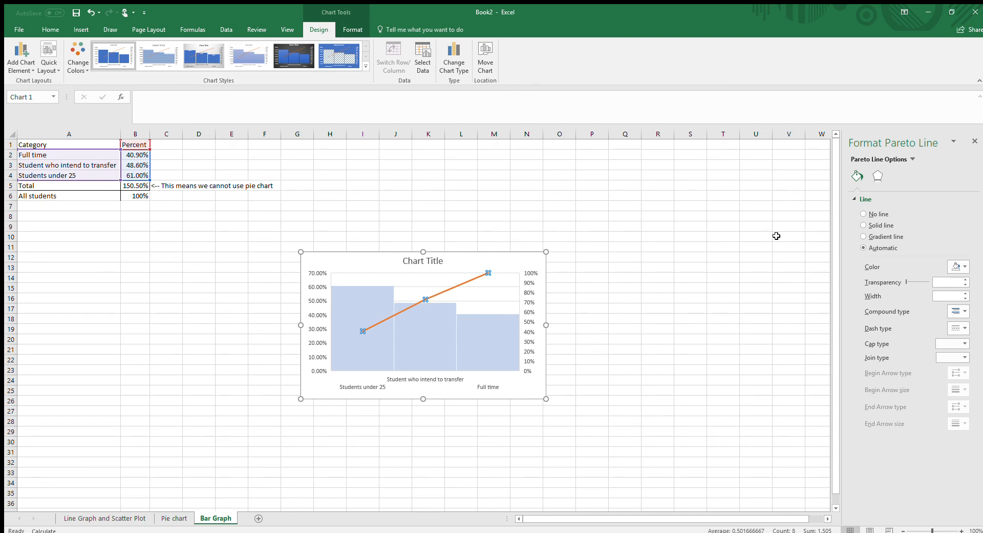
left_click(863, 213)
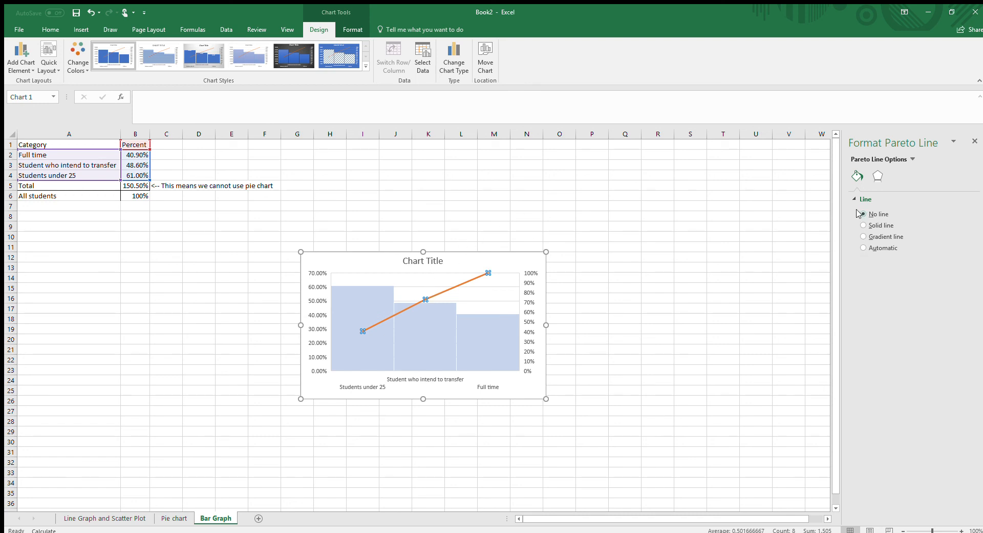
left_click(646, 283)
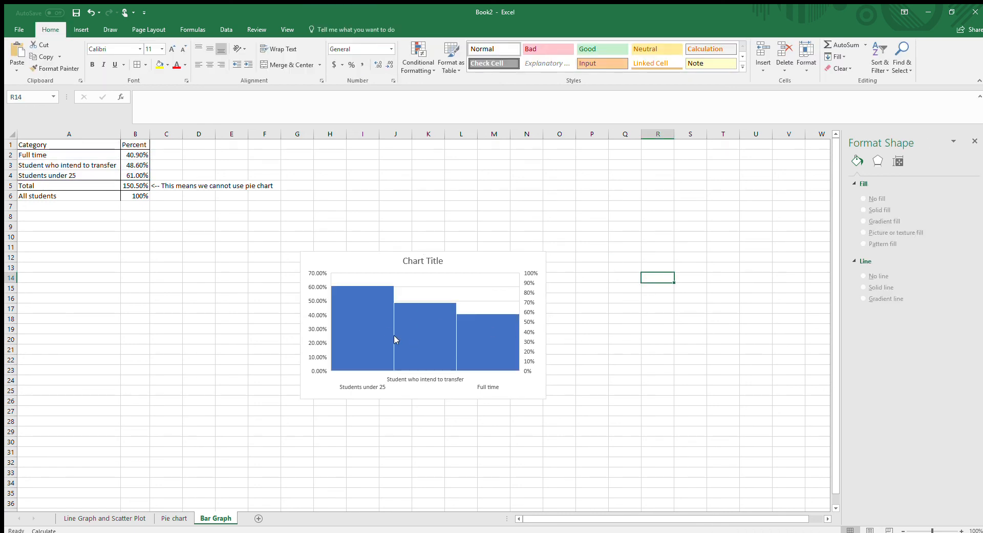
Replace the chart title with "Bar graph"
left_click(417, 259)
double_click(417, 259)
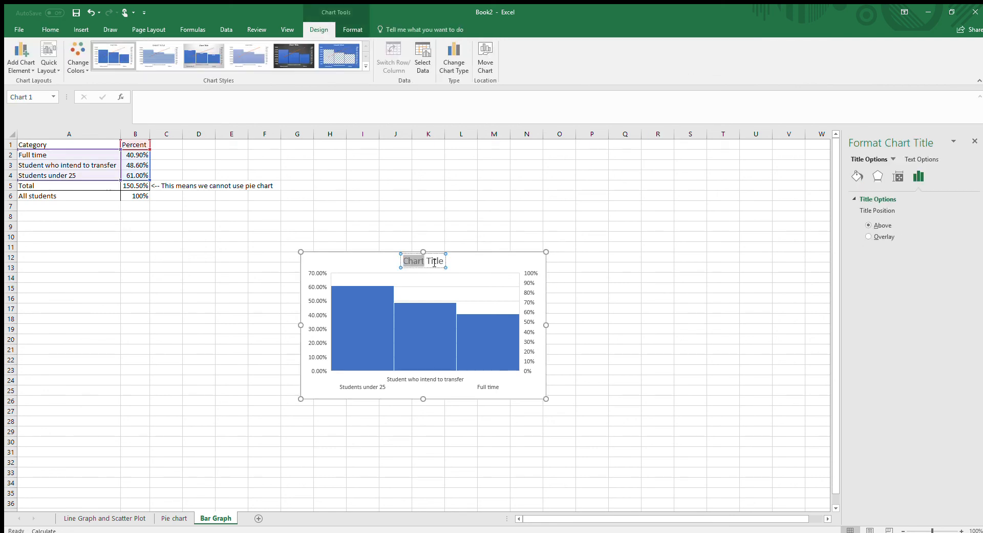
left_click_drag(444, 260, 393, 259)
type("Bar graph")
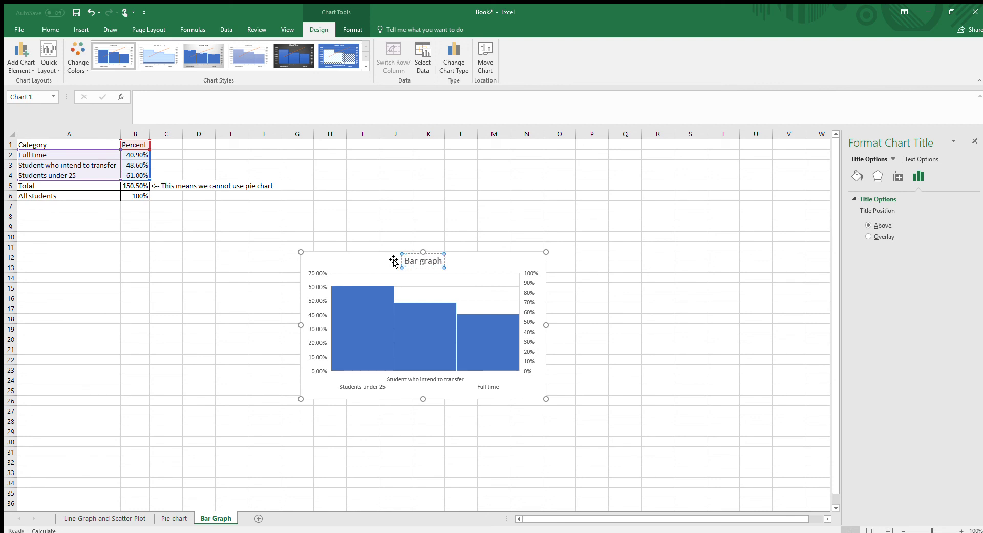
left_click(566, 276)
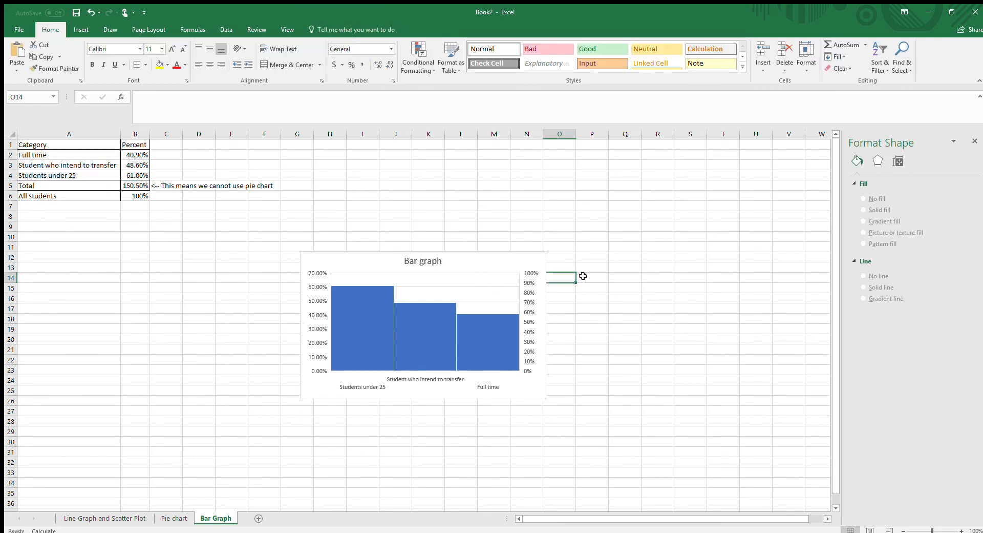